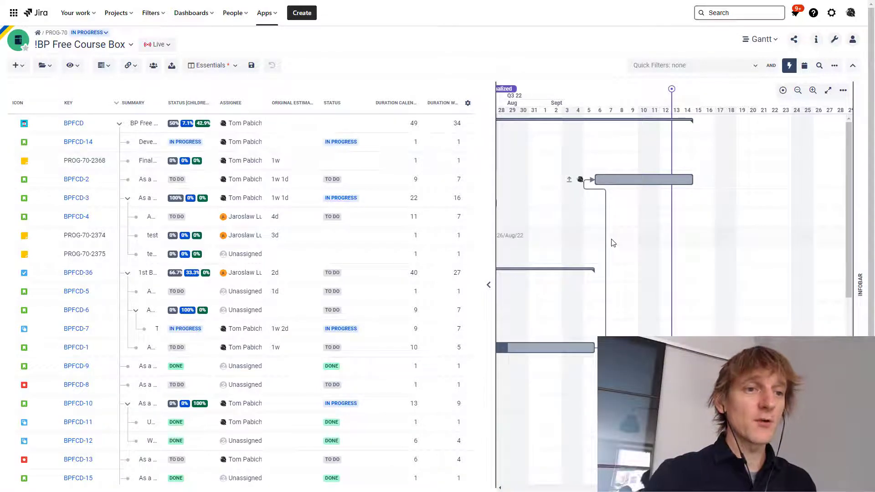
Set the working-days duration of task BPFCD-4 to 5
{"action": "scroll", "coordinate": [614, 243], "scroll_direction": "left", "scroll_amount": 8}
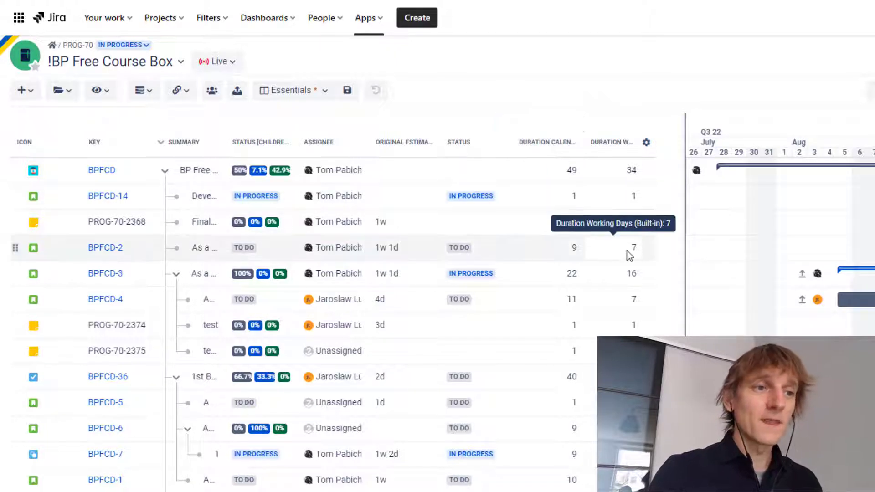
{"action": "left_click", "coordinate": [634, 306]}
{"action": "left_click", "coordinate": [633, 304]}
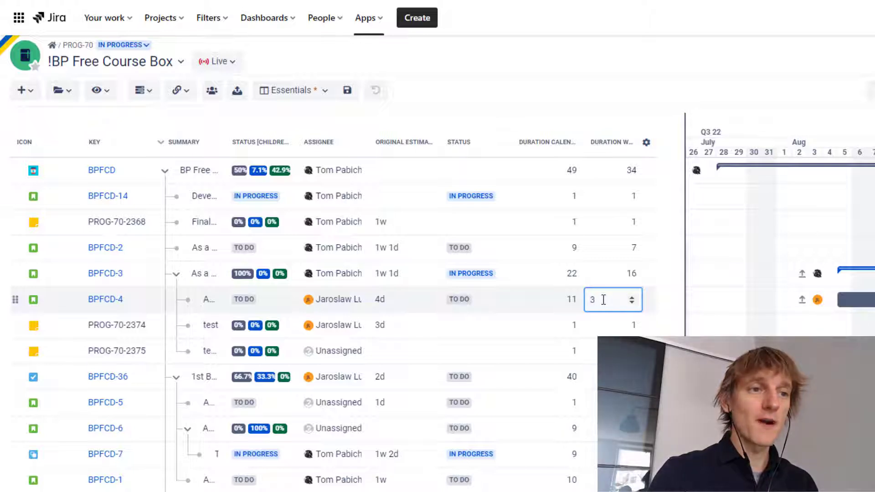
{"action": "key", "text": "BackSpace"}
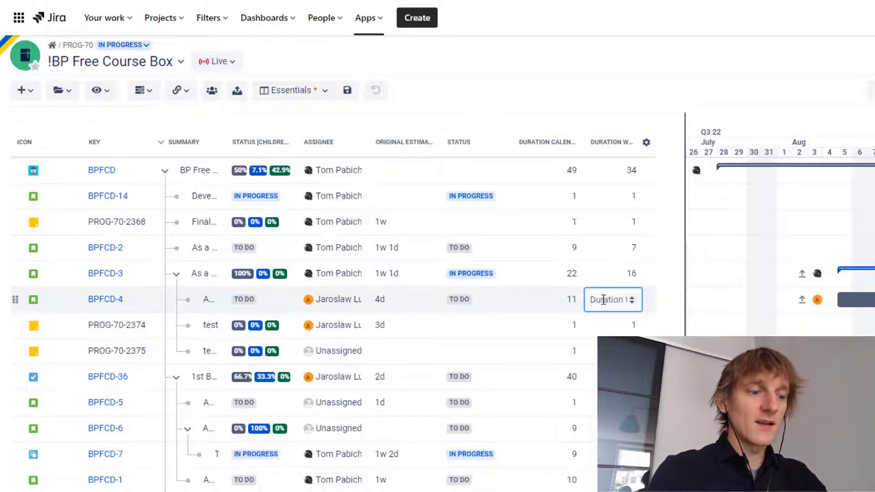
{"action": "type", "text": "5"}
{"action": "key", "text": "Return"}
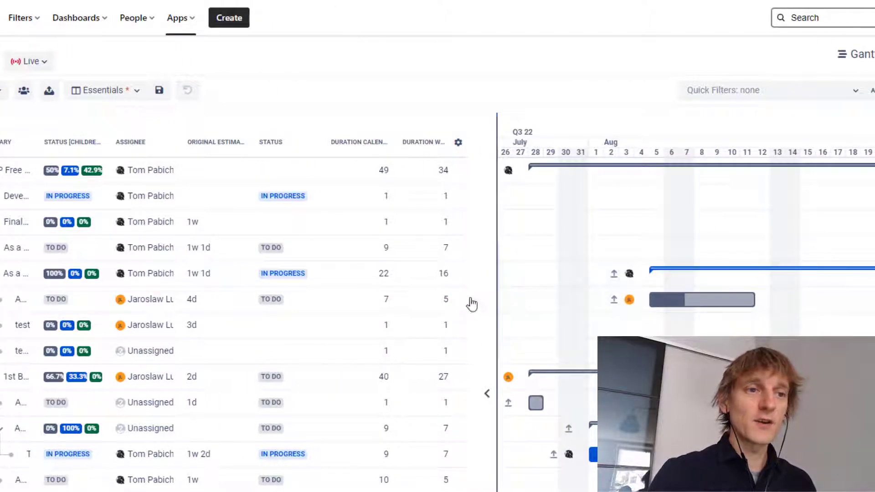
Set the working-days duration of task BPFCD-4 back to 7
{"action": "left_click", "coordinate": [445, 299]}
{"action": "left_click", "coordinate": [447, 299]}
{"action": "left_click", "coordinate": [446, 299]}
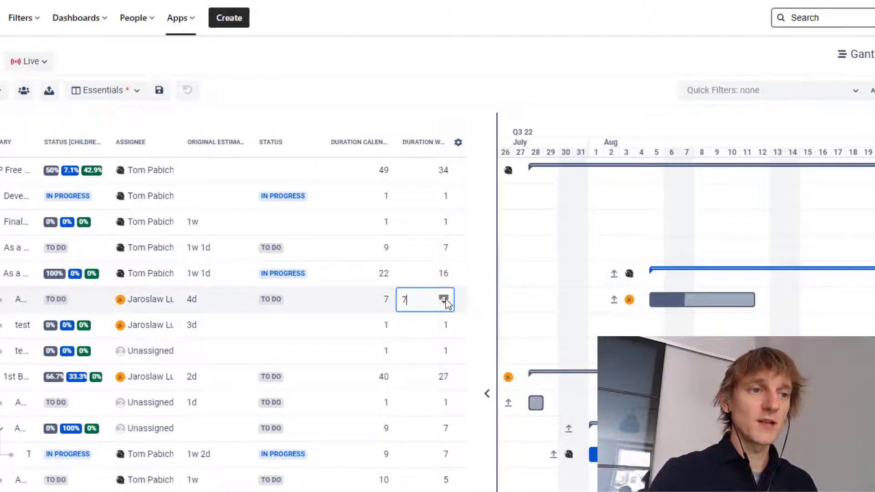
{"action": "key", "text": "Return"}
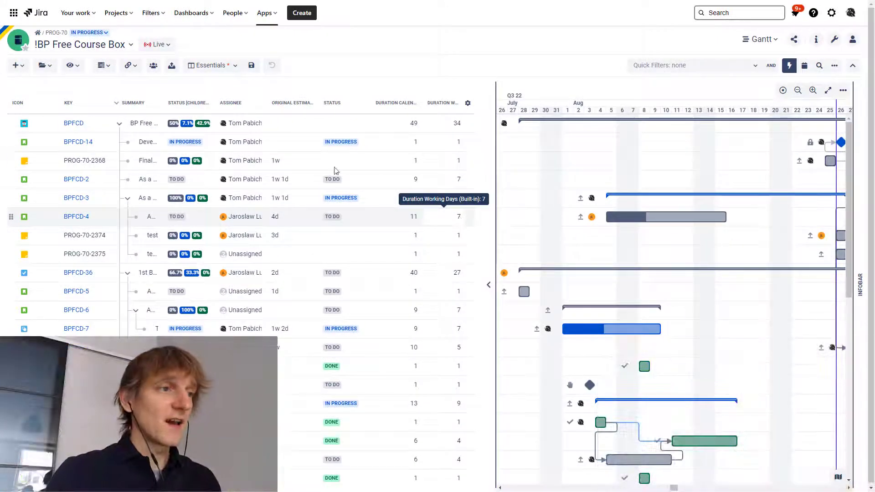
Show the resources pane under the Gantt and check the workload details for 03/08/2022 of the last listed user
{"action": "left_click", "coordinate": [153, 67]}
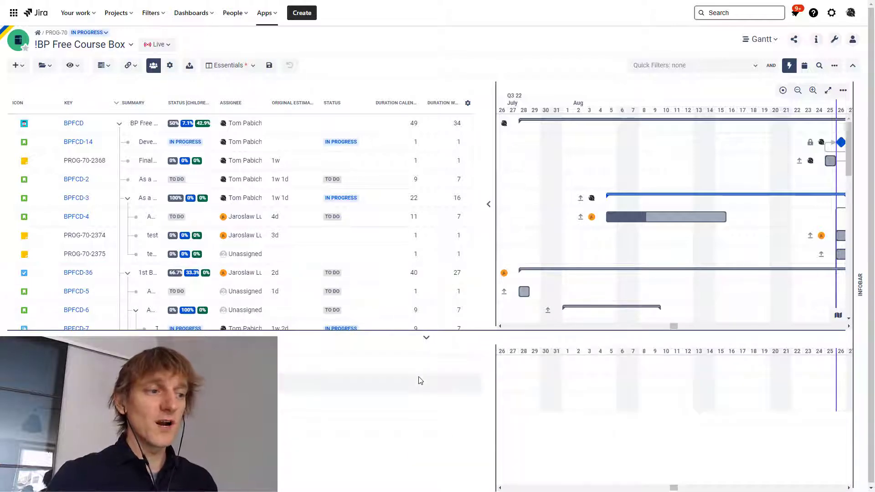
{"action": "scroll", "coordinate": [556, 380], "scroll_direction": "left", "scroll_amount": 1}
{"action": "scroll", "coordinate": [555, 380], "scroll_direction": "right", "scroll_amount": 1}
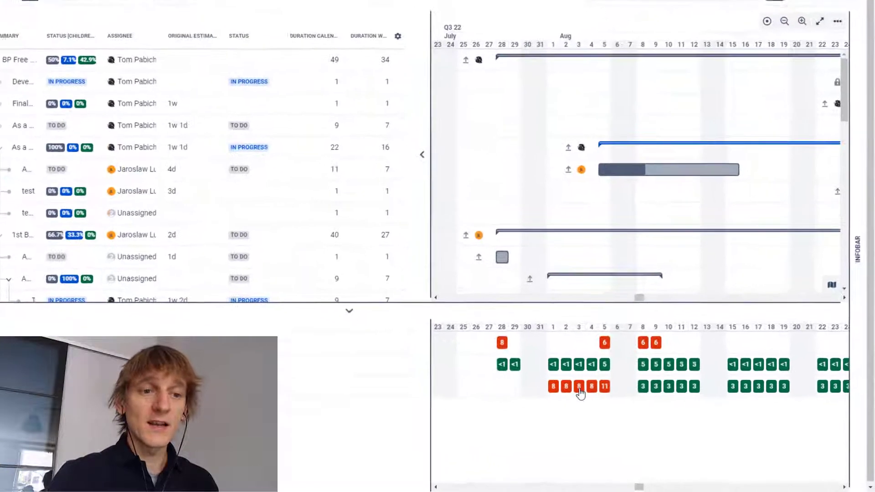
{"action": "left_click", "coordinate": [579, 389]}
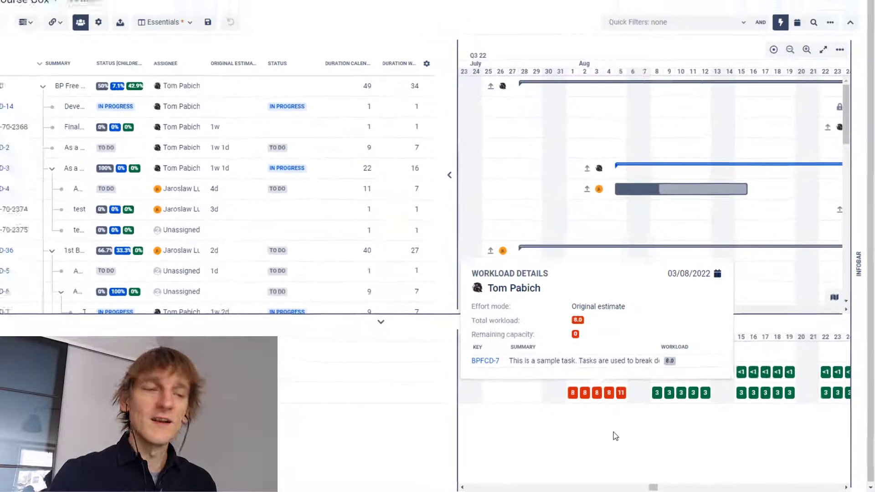
{"action": "left_click", "coordinate": [590, 427]}
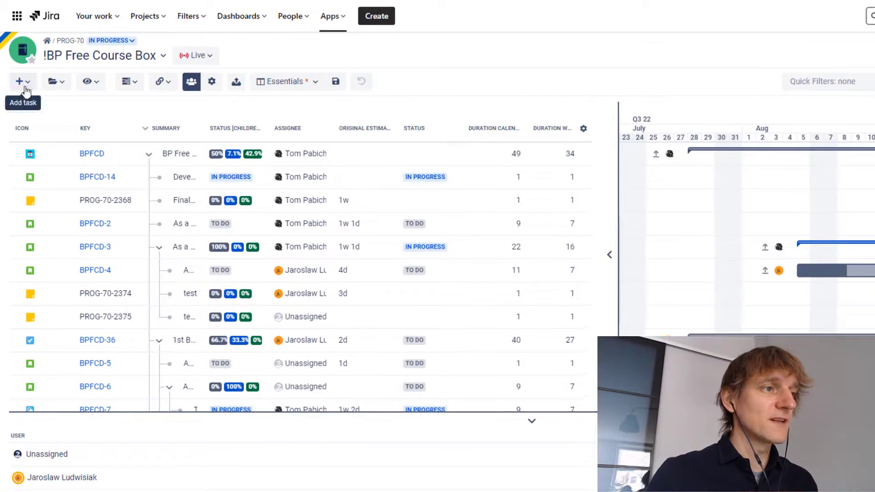
Review the automatic sync rules in the box's scope definition and close it without changes
{"action": "left_click", "coordinate": [20, 80]}
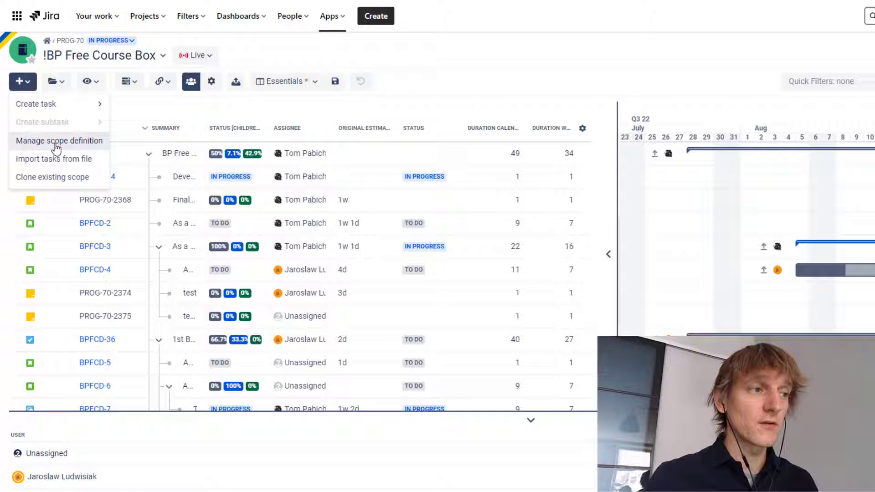
{"action": "left_click", "coordinate": [56, 144]}
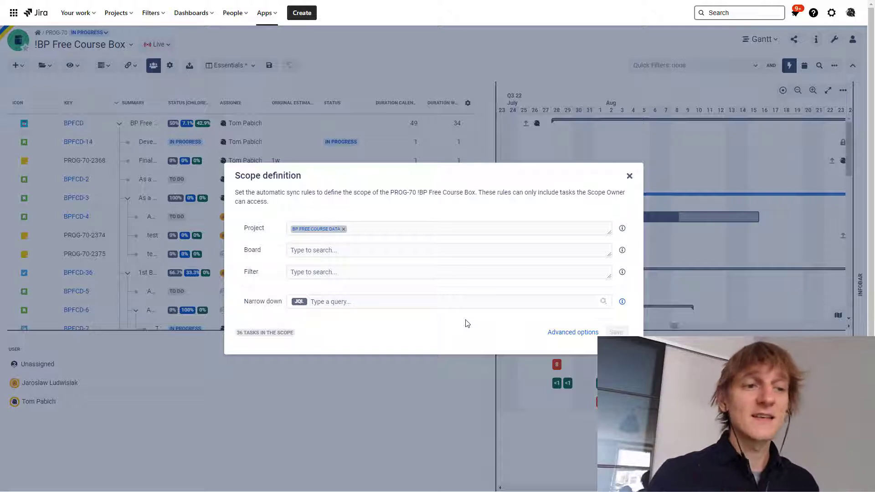
{"action": "left_click", "coordinate": [630, 177]}
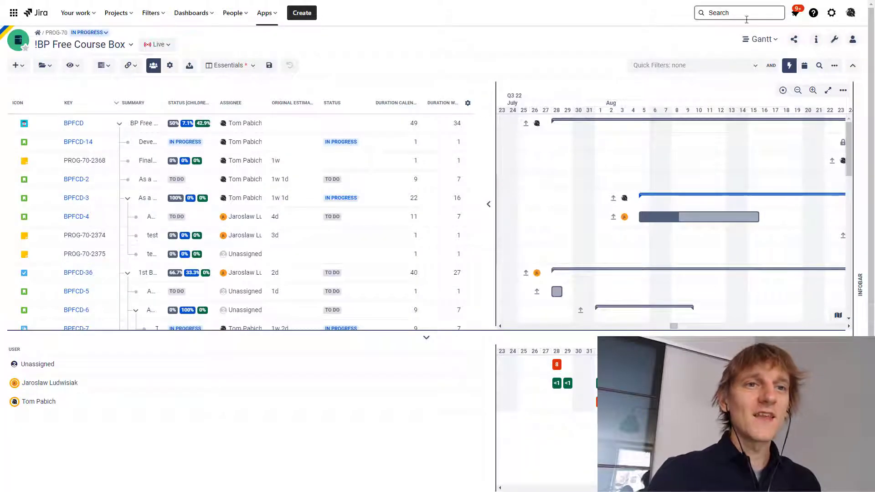
Switch to the Resources module and reassign task BPFCD-4 to the other named user, closing the task's details
{"action": "left_click", "coordinate": [761, 39]}
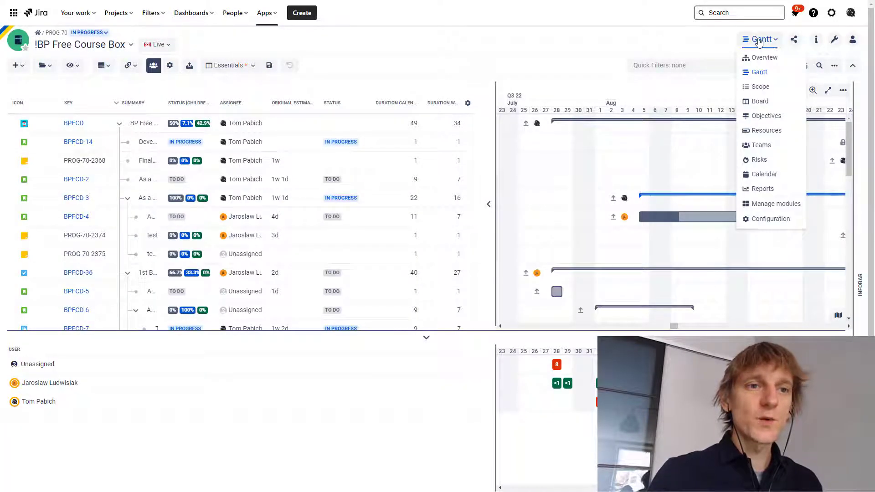
{"action": "left_click", "coordinate": [766, 132]}
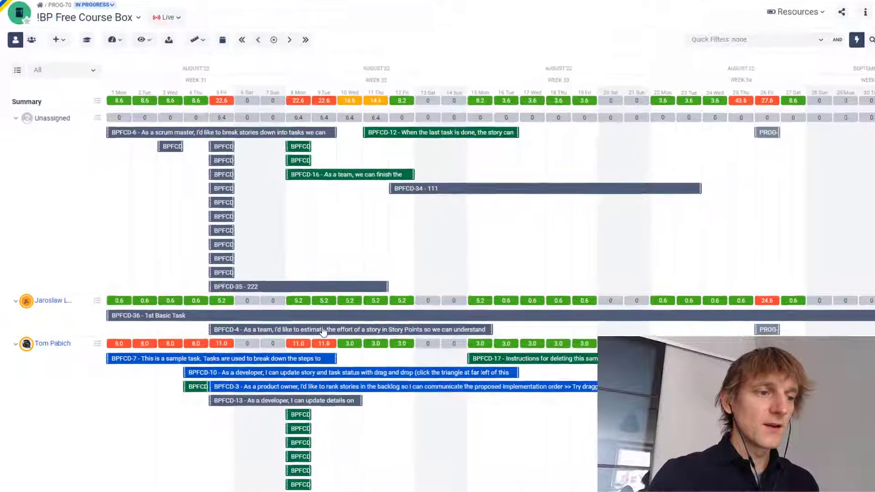
{"action": "left_click", "coordinate": [304, 339]}
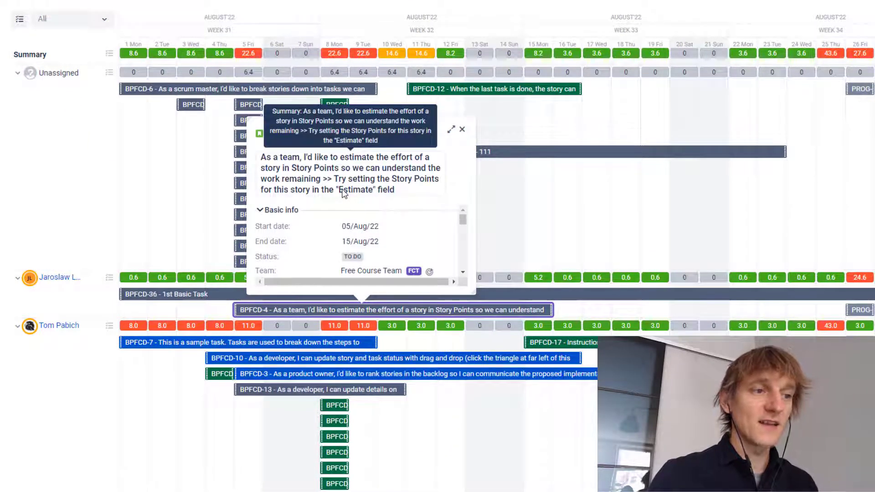
{"action": "scroll", "coordinate": [356, 238], "scroll_direction": "down", "scroll_amount": 2}
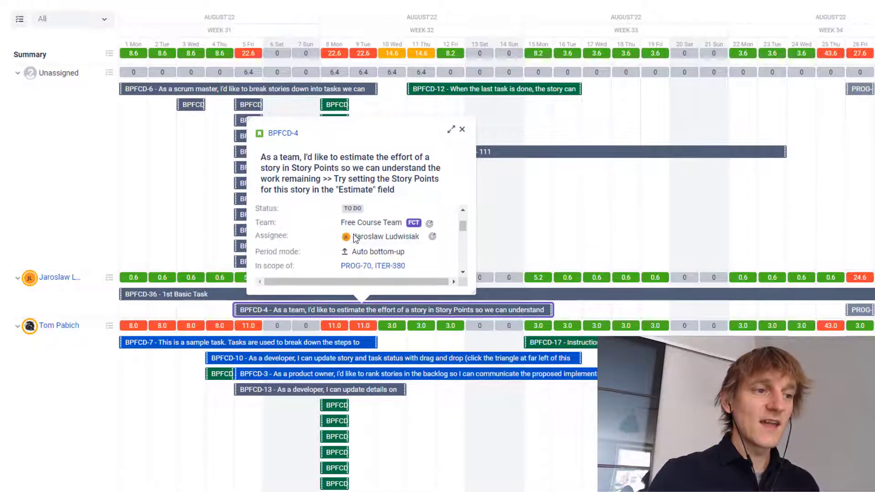
{"action": "left_click", "coordinate": [378, 237]}
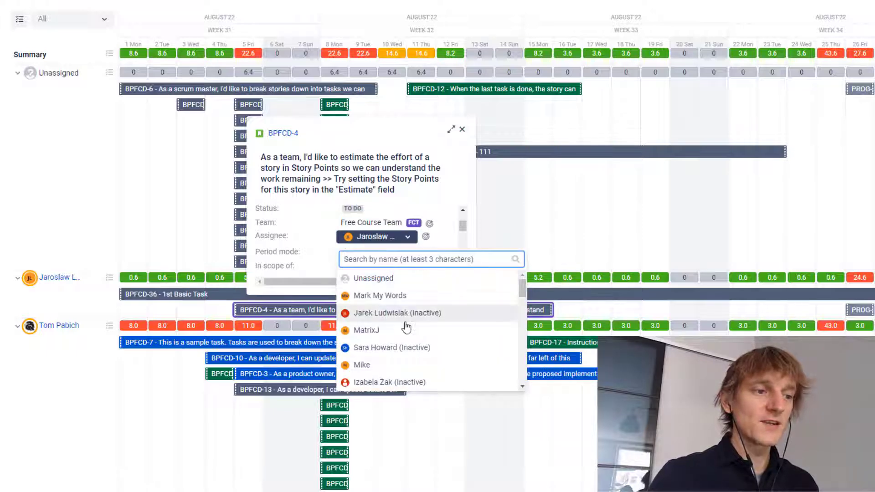
{"action": "scroll", "coordinate": [406, 328], "scroll_direction": "down", "scroll_amount": 3}
{"action": "left_click", "coordinate": [389, 331]}
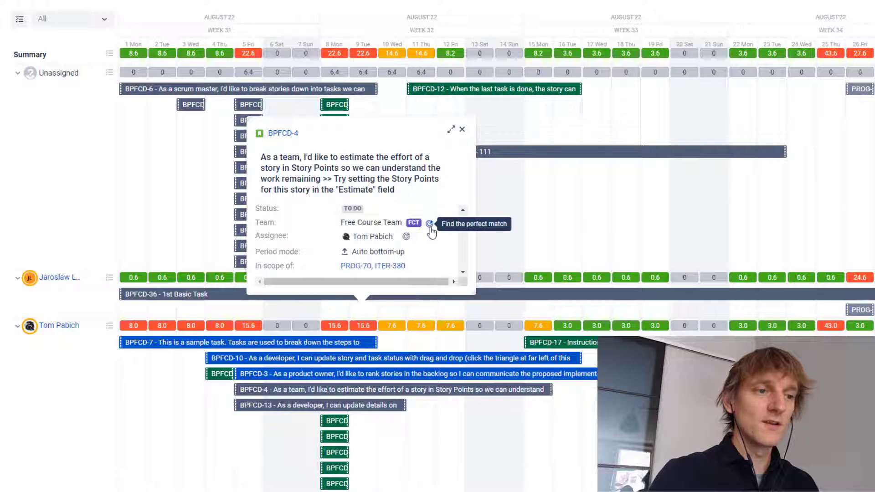
{"action": "scroll", "coordinate": [431, 229], "scroll_direction": "down", "scroll_amount": 2}
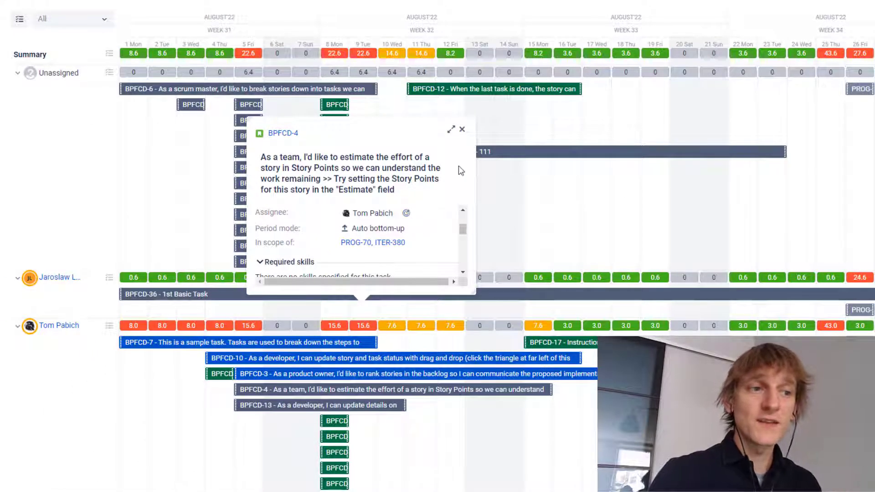
{"action": "left_click", "coordinate": [463, 131]}
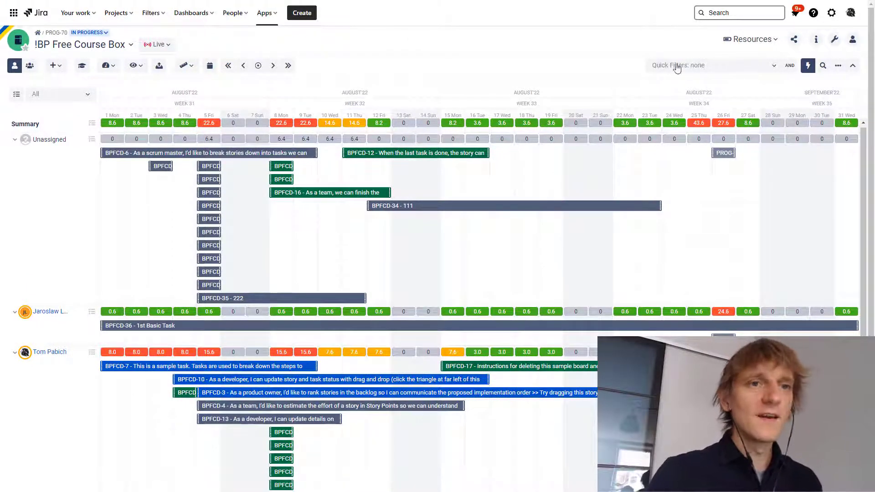
In the Overview module, start a new iteration named Sprint 5 after Sprint 4 with start date 02/Jun/22
{"action": "left_click", "coordinate": [750, 40]}
{"action": "left_click", "coordinate": [745, 58]}
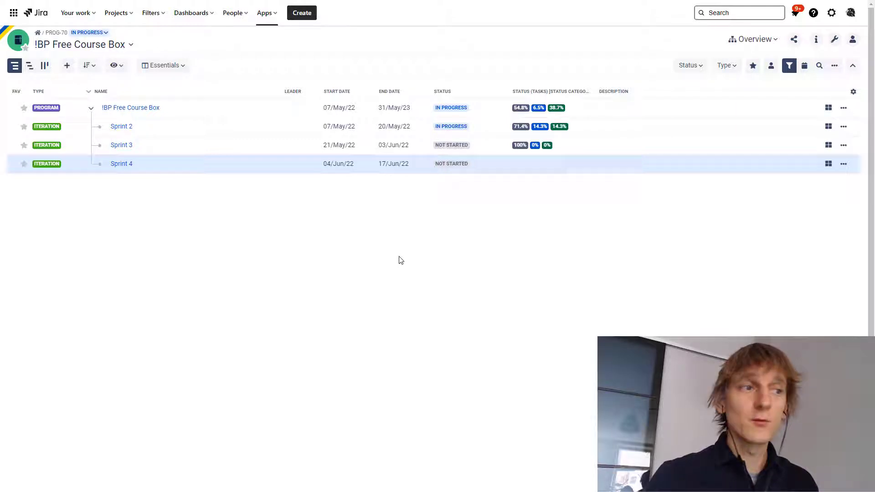
{"action": "mouse_move", "coordinate": [106, 174]}
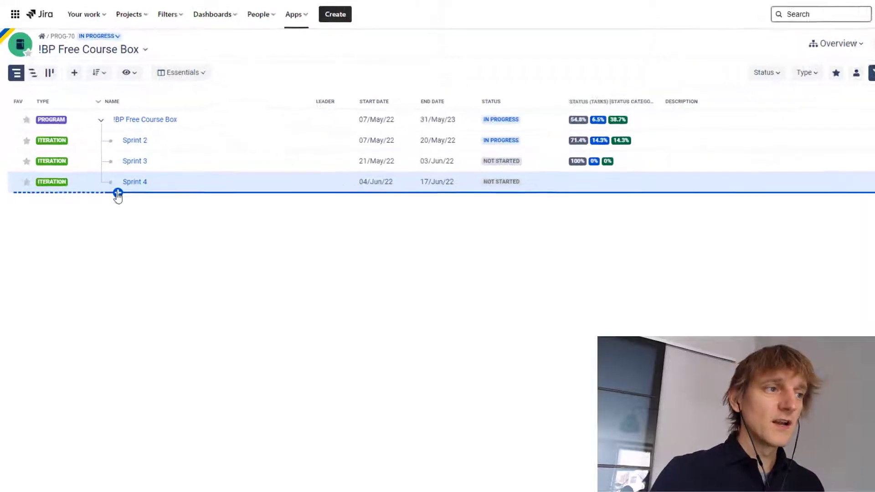
{"action": "left_click", "coordinate": [118, 193]}
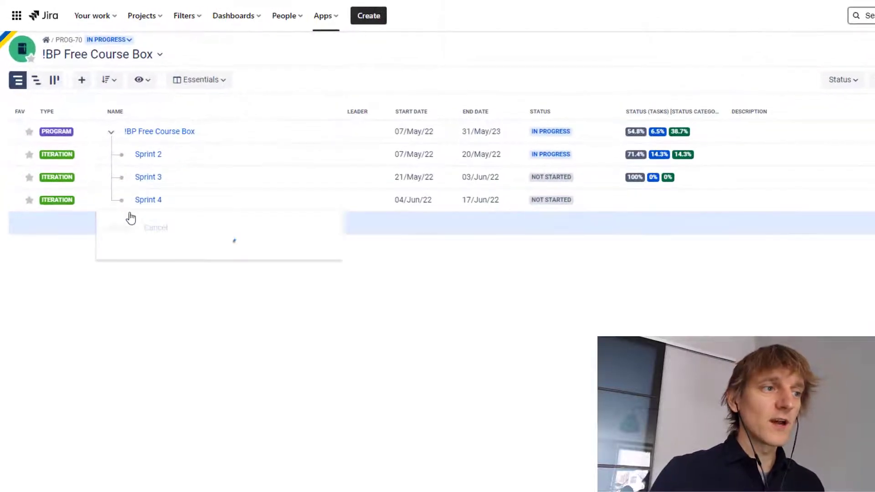
{"action": "left_click", "coordinate": [146, 250]}
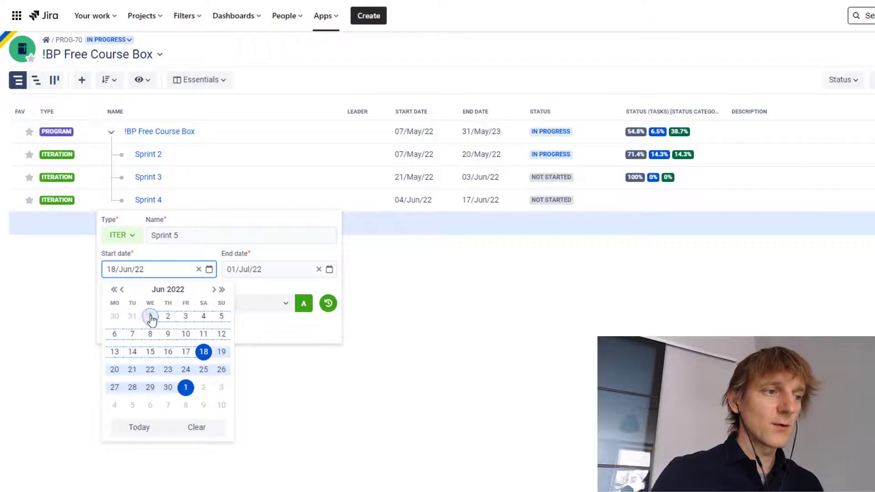
{"action": "left_click", "coordinate": [168, 321]}
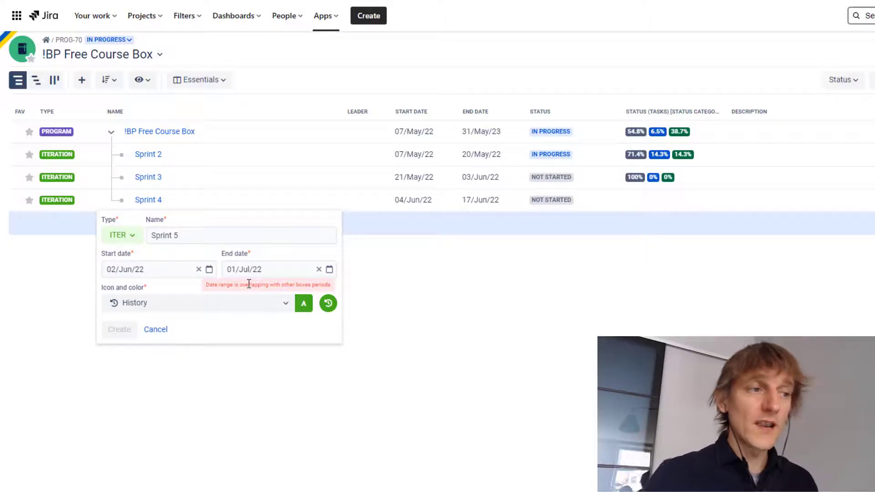
Try moving Sprint 5's period, first to start on 02/Jul/22 and second to end on 26/Jun/22
{"action": "left_click", "coordinate": [172, 275]}
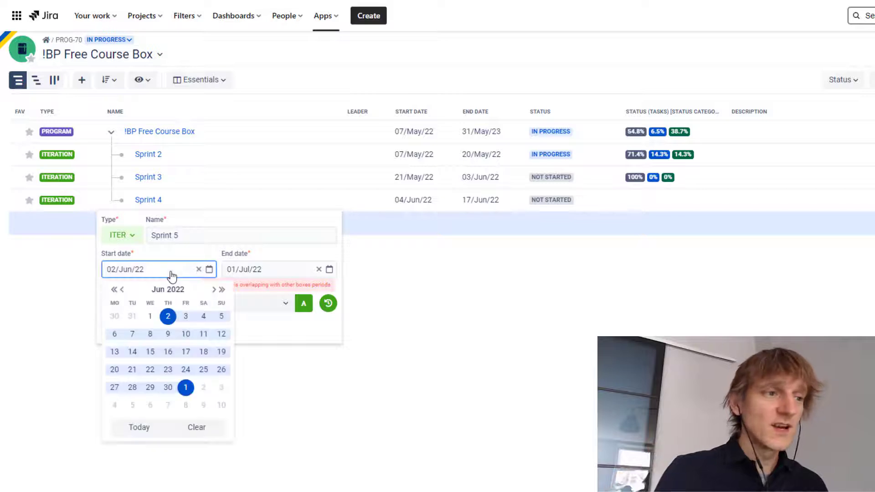
{"action": "left_click", "coordinate": [177, 321]}
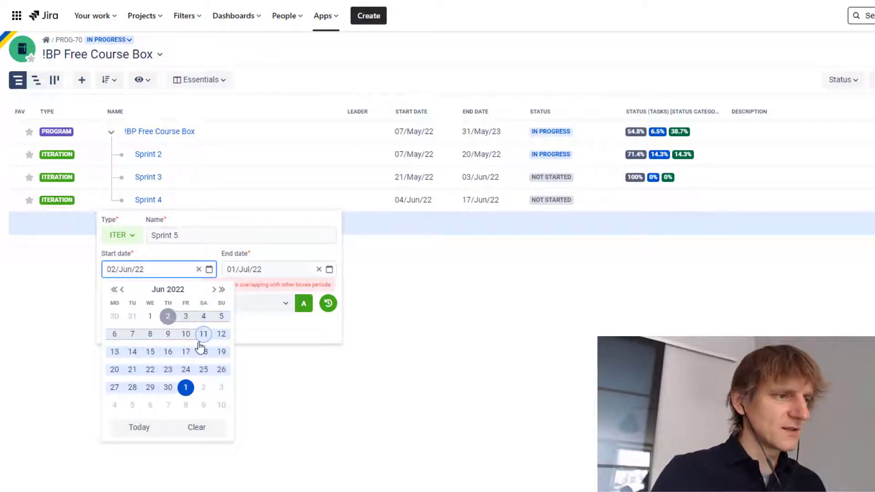
{"action": "left_click", "coordinate": [204, 389]}
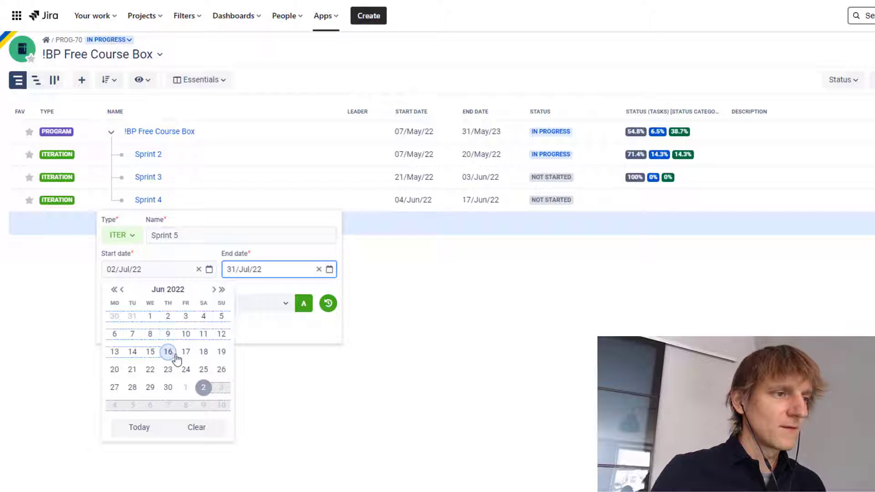
{"action": "left_click", "coordinate": [222, 370]}
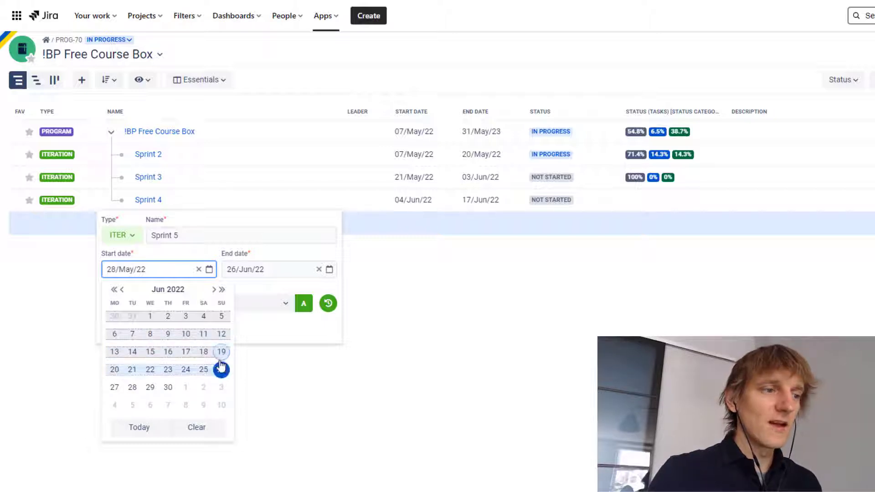
Clear Sprint 5's dates, set its period to 01/Jun/22–19/Jun/22, and cancel creating the iteration
{"action": "left_click", "coordinate": [197, 429]}
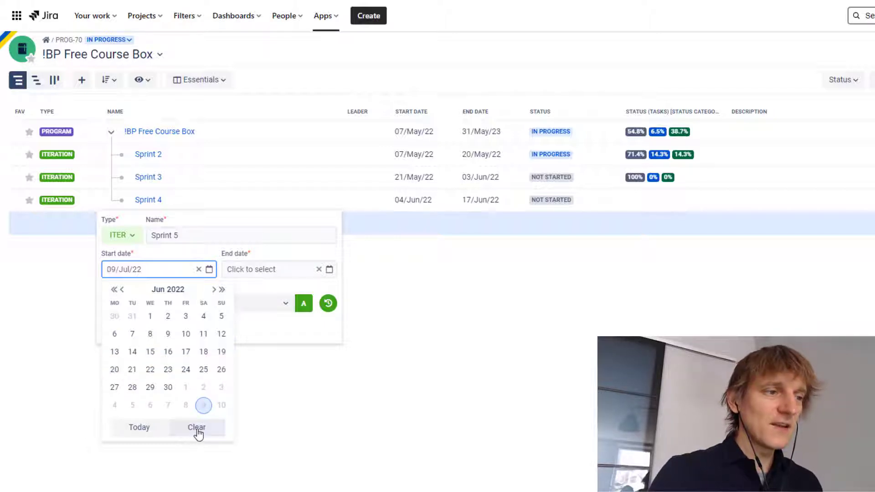
{"action": "left_click", "coordinate": [150, 317]}
{"action": "left_click", "coordinate": [221, 352]}
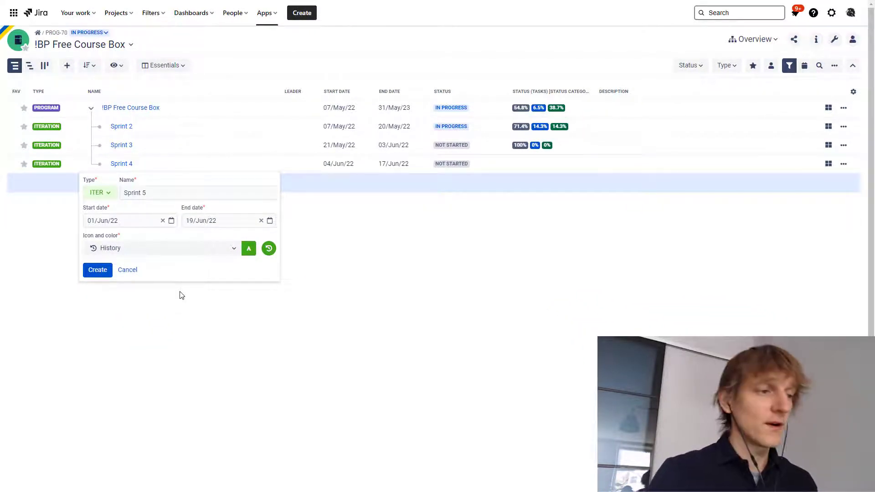
{"action": "left_click", "coordinate": [128, 271]}
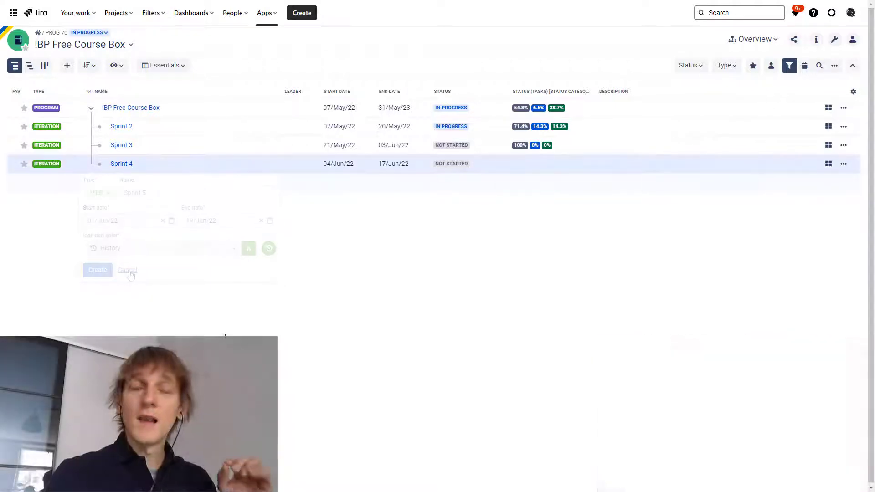
Return to the Gantt module and hide the resources pane
{"action": "left_click", "coordinate": [751, 40]}
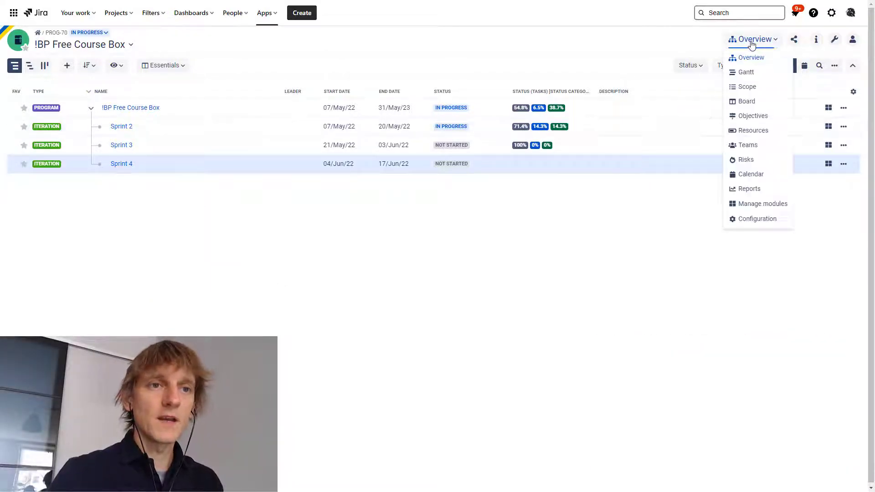
{"action": "left_click", "coordinate": [755, 74]}
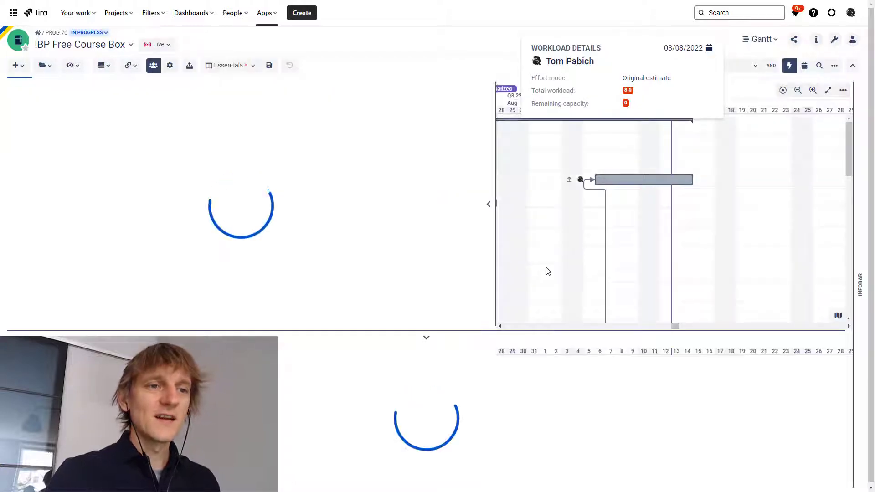
{"action": "left_click", "coordinate": [154, 65]}
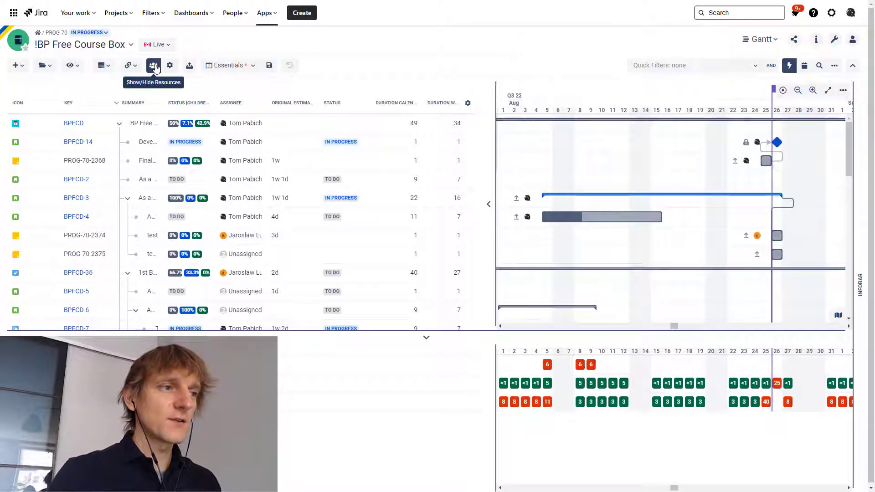
Examine the dependency links between tasks BPFCD-11, BPFCD-12 and BPFCD-13 on the August timeline, selecting each task in turn
{"action": "scroll", "coordinate": [655, 372], "scroll_direction": "left", "scroll_amount": 2}
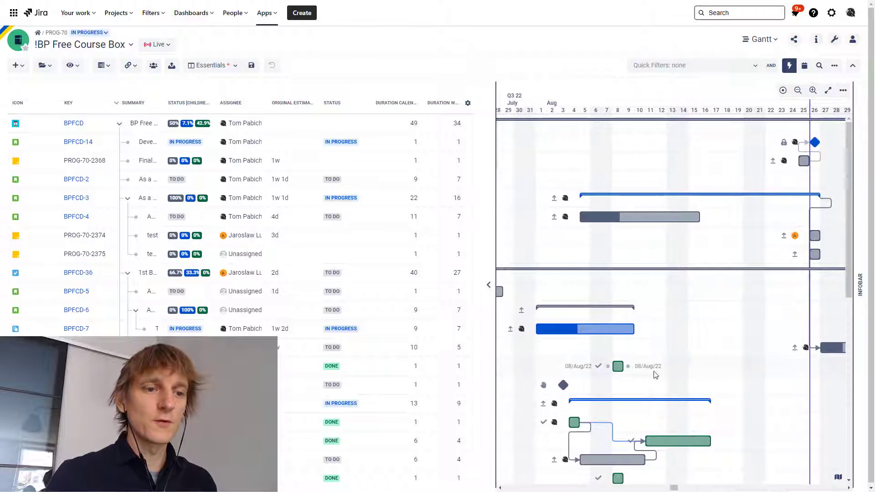
{"action": "scroll", "coordinate": [655, 375], "scroll_direction": "down", "scroll_amount": 1}
{"action": "scroll", "coordinate": [655, 372], "scroll_direction": "down", "scroll_amount": 1}
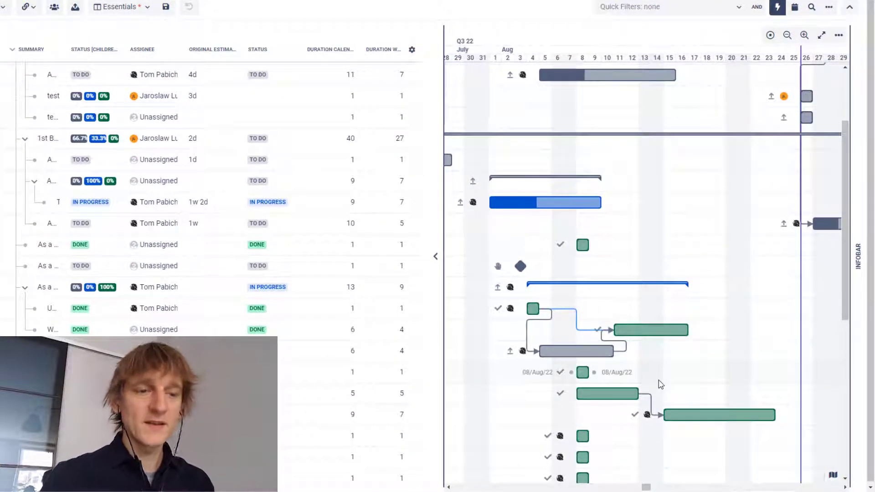
{"action": "left_click", "coordinate": [682, 308]}
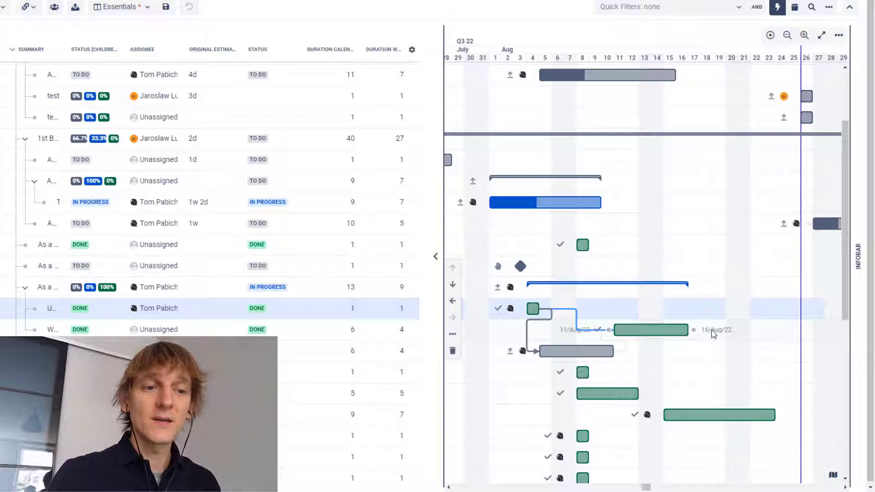
{"action": "left_click", "coordinate": [713, 335]}
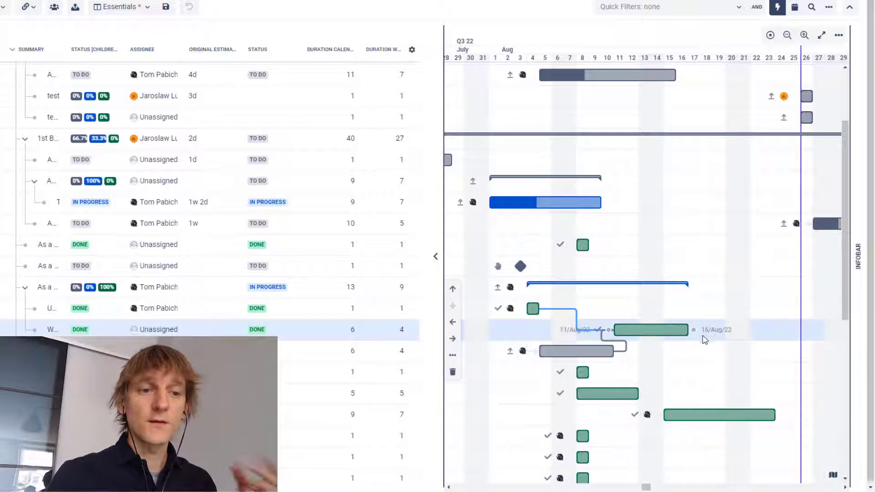
{"action": "left_click", "coordinate": [659, 356]}
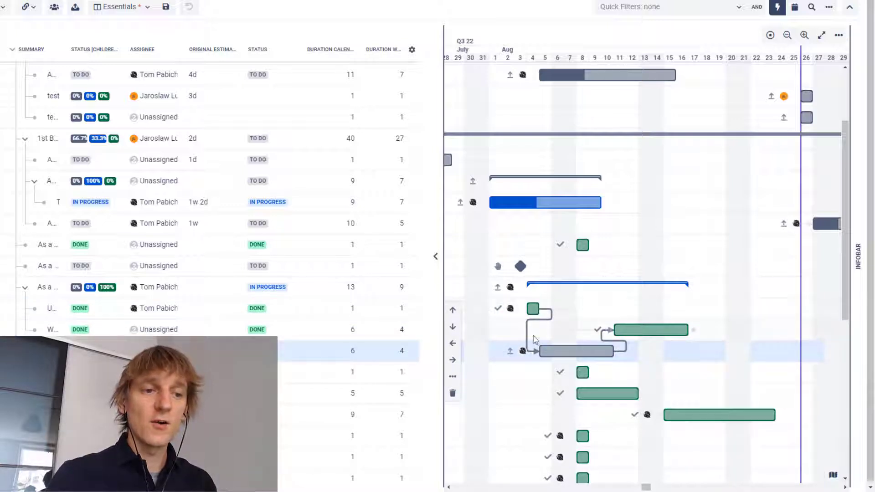